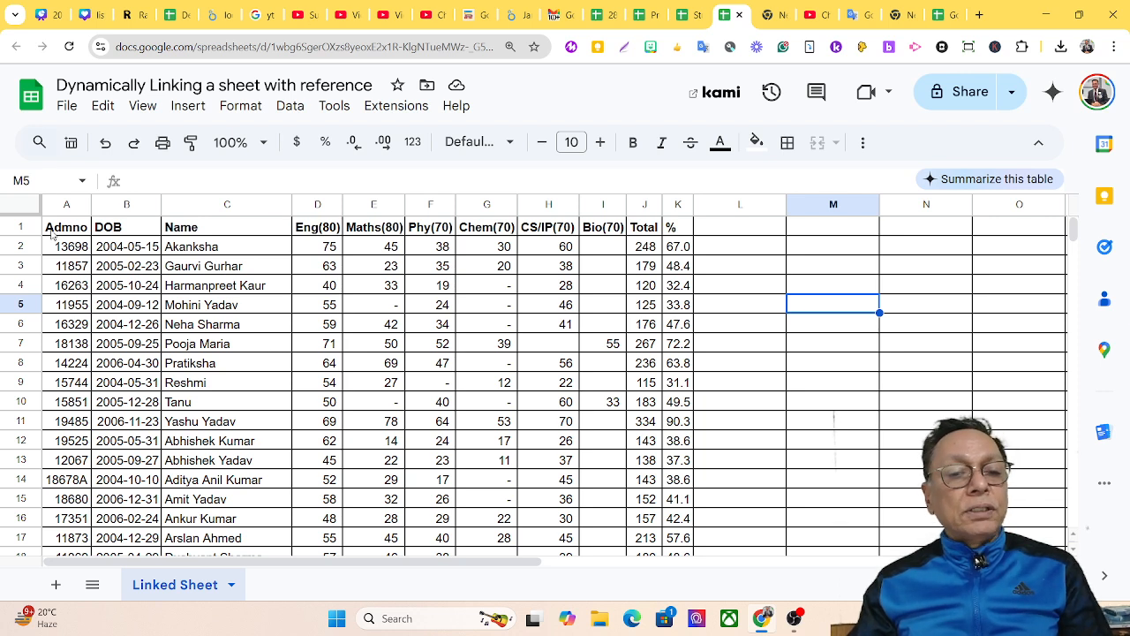
Add alternating colors to the data range A1:K41, with the header row option enabled.
{"action": "left_click_drag", "start_coordinate": [53, 234], "coordinate": [675, 433]}
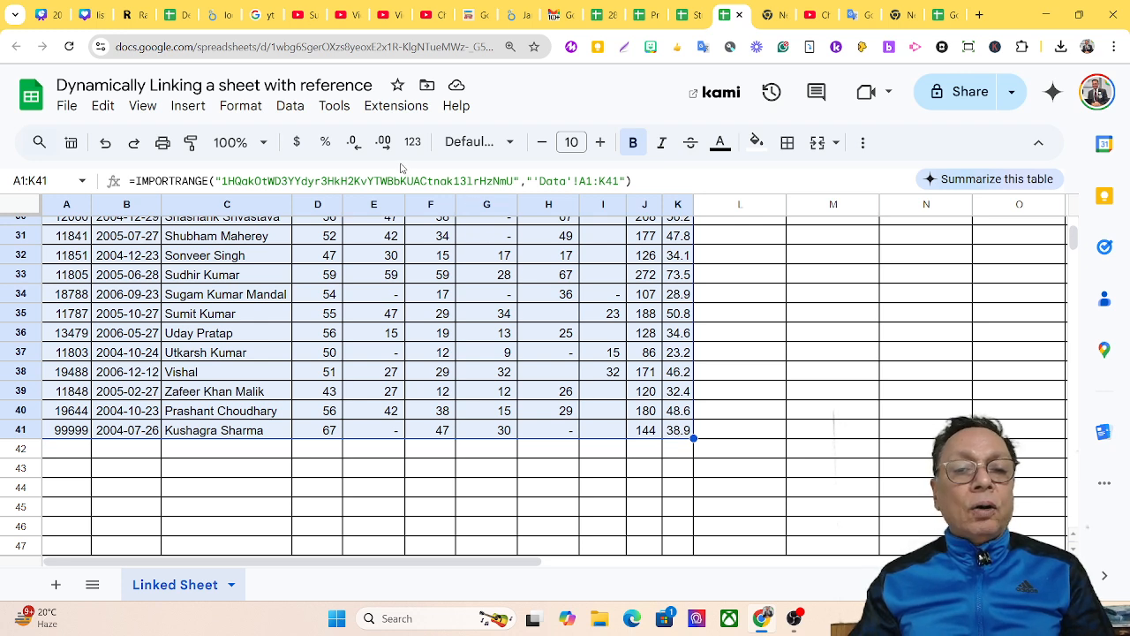
{"action": "left_click", "coordinate": [242, 108]}
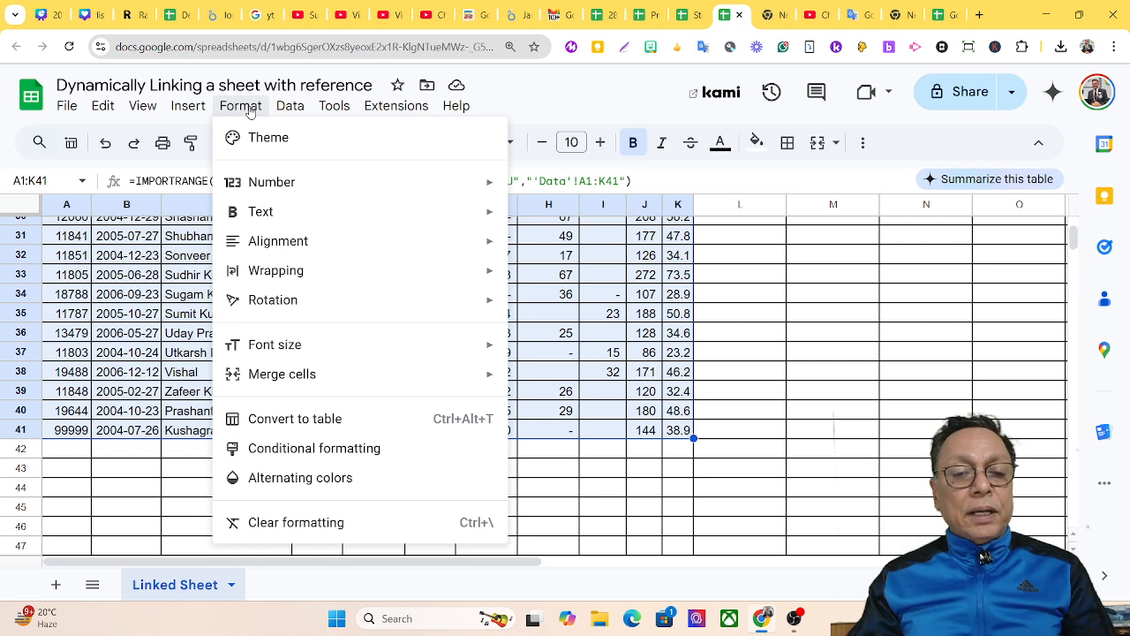
{"action": "left_click", "coordinate": [277, 479]}
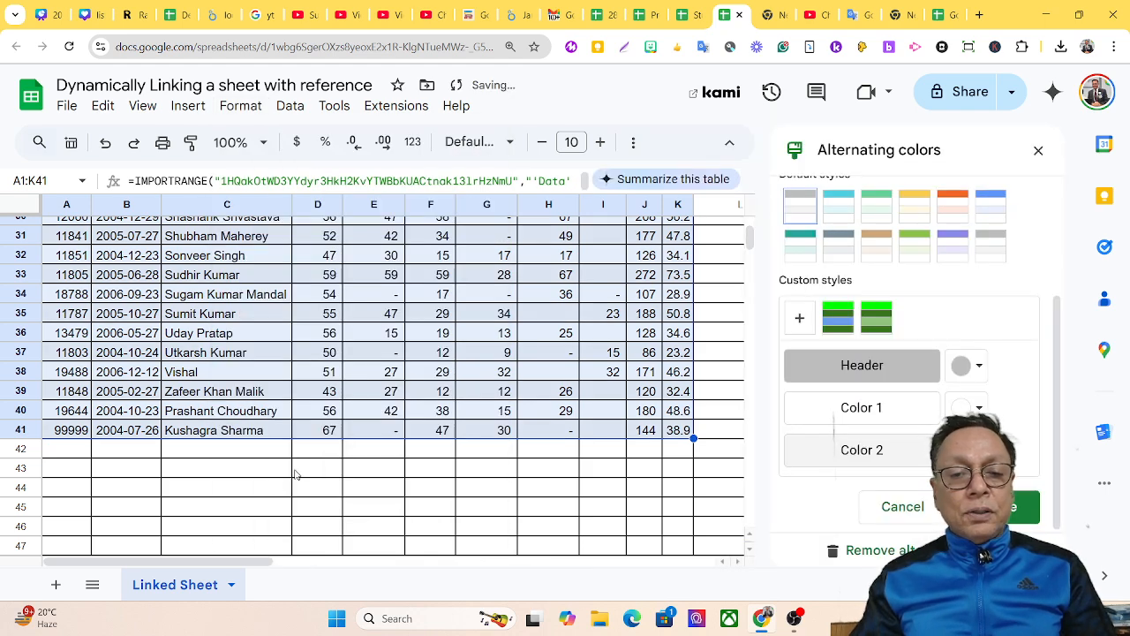
{"action": "scroll", "coordinate": [342, 408], "scroll_direction": "up", "scroll_amount": 5}
{"action": "scroll", "coordinate": [342, 404], "scroll_direction": "up", "scroll_amount": 4}
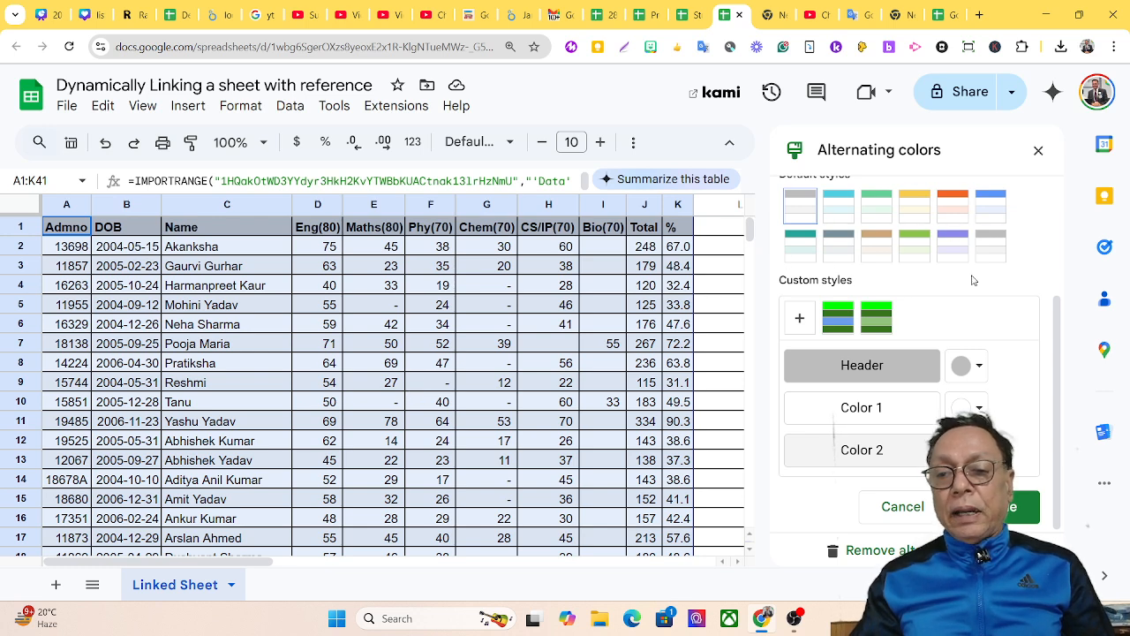
{"action": "scroll", "coordinate": [1013, 298], "scroll_direction": "up", "scroll_amount": 2}
{"action": "scroll", "coordinate": [1013, 298], "scroll_direction": "up", "scroll_amount": 1}
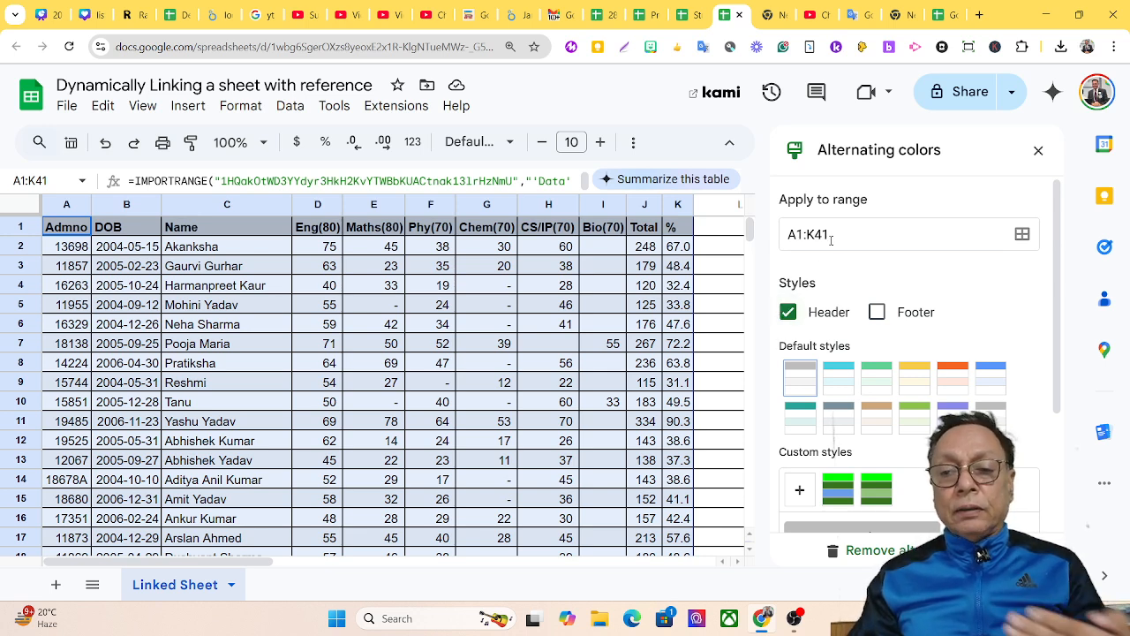
{"action": "left_click", "coordinate": [788, 322]}
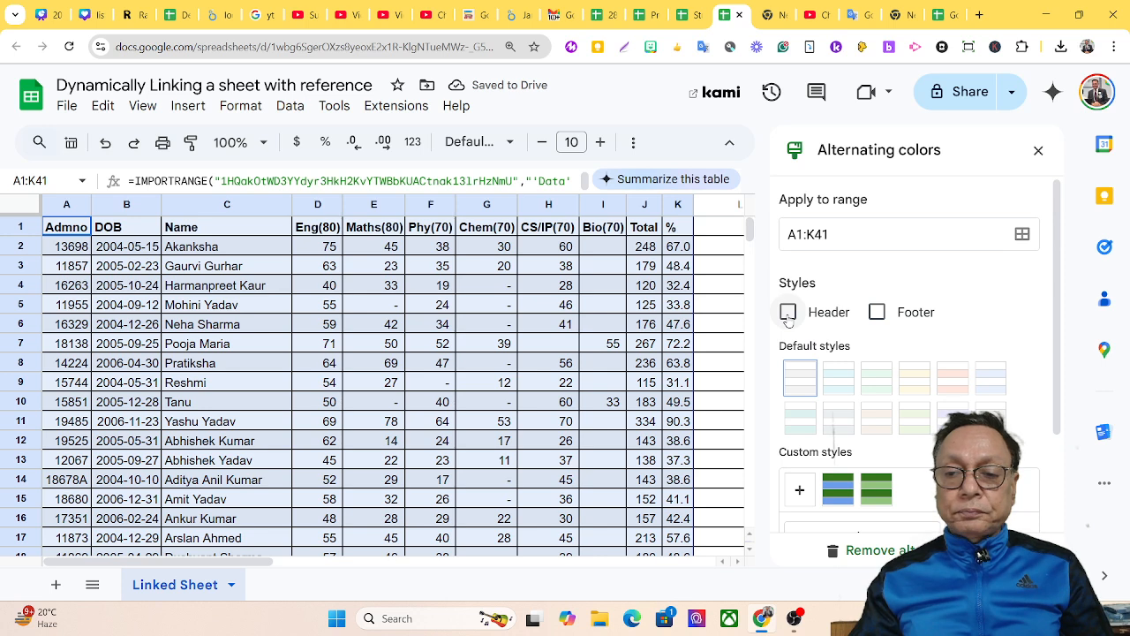
{"action": "left_click", "coordinate": [789, 315]}
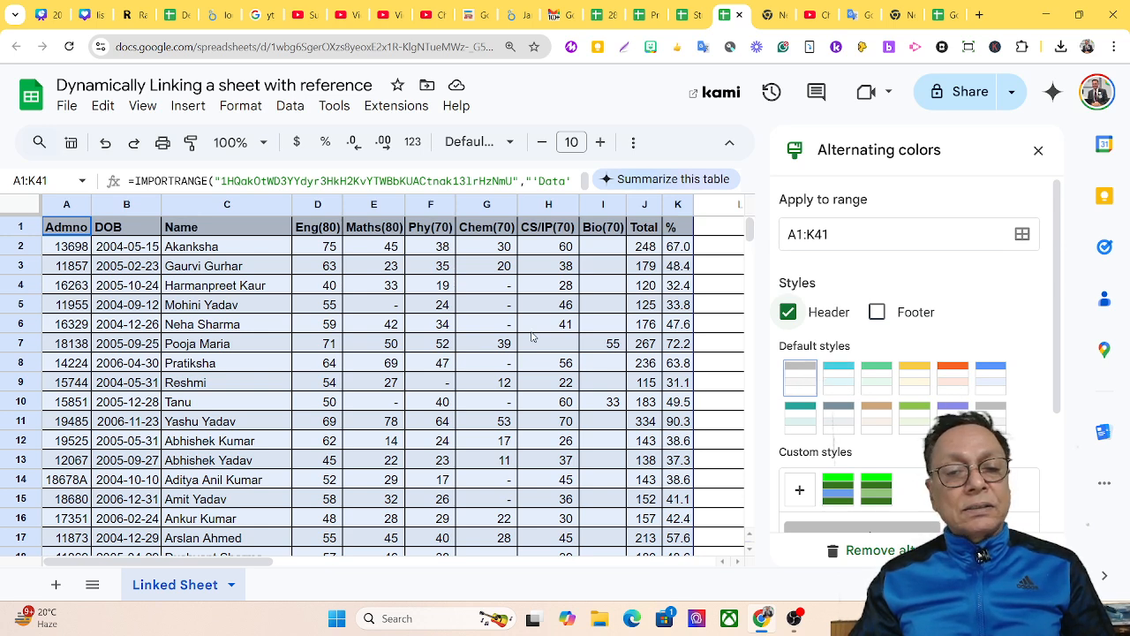
Try several default alternating color styles on the range, from cyan through green, yellow, orange and blue, ending with purple.
{"action": "left_click", "coordinate": [840, 395]}
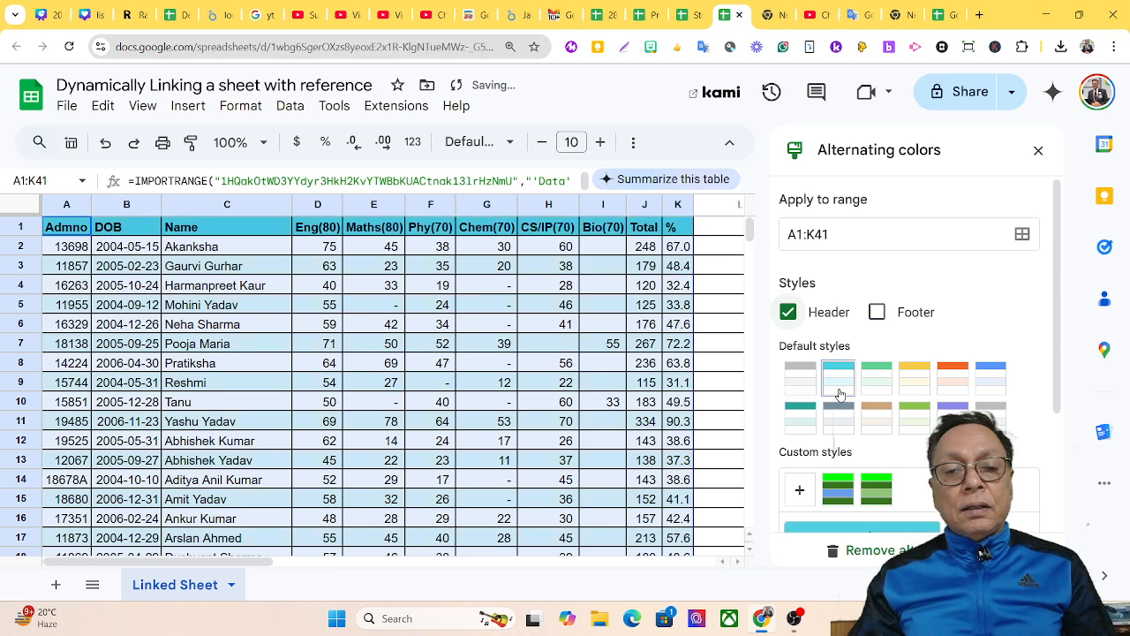
{"action": "left_click", "coordinate": [885, 387]}
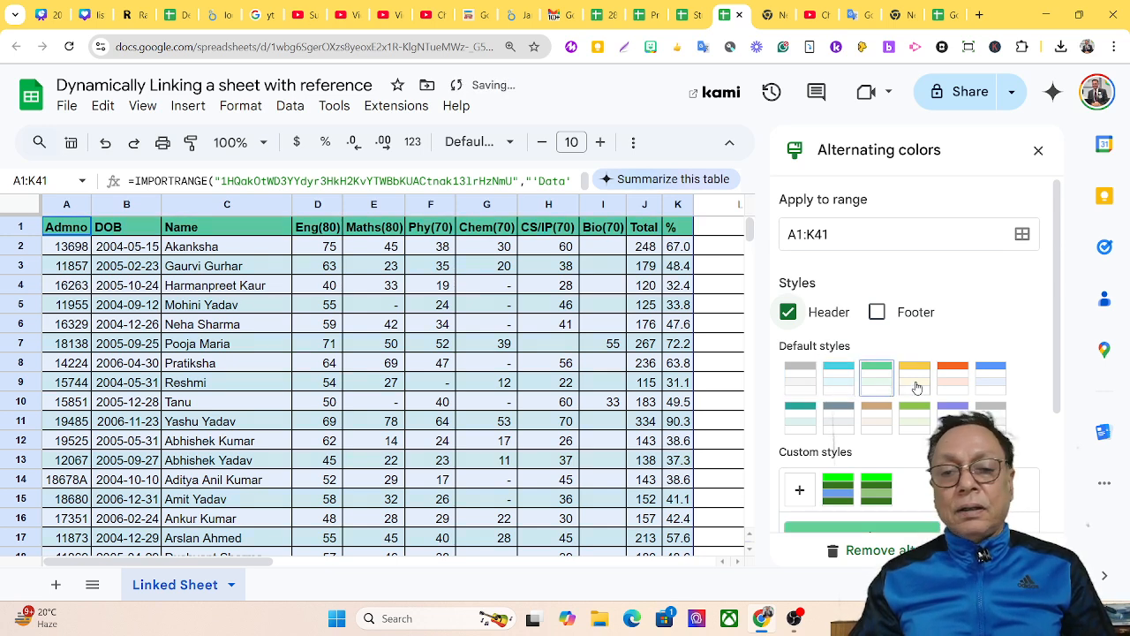
{"action": "left_click", "coordinate": [916, 386]}
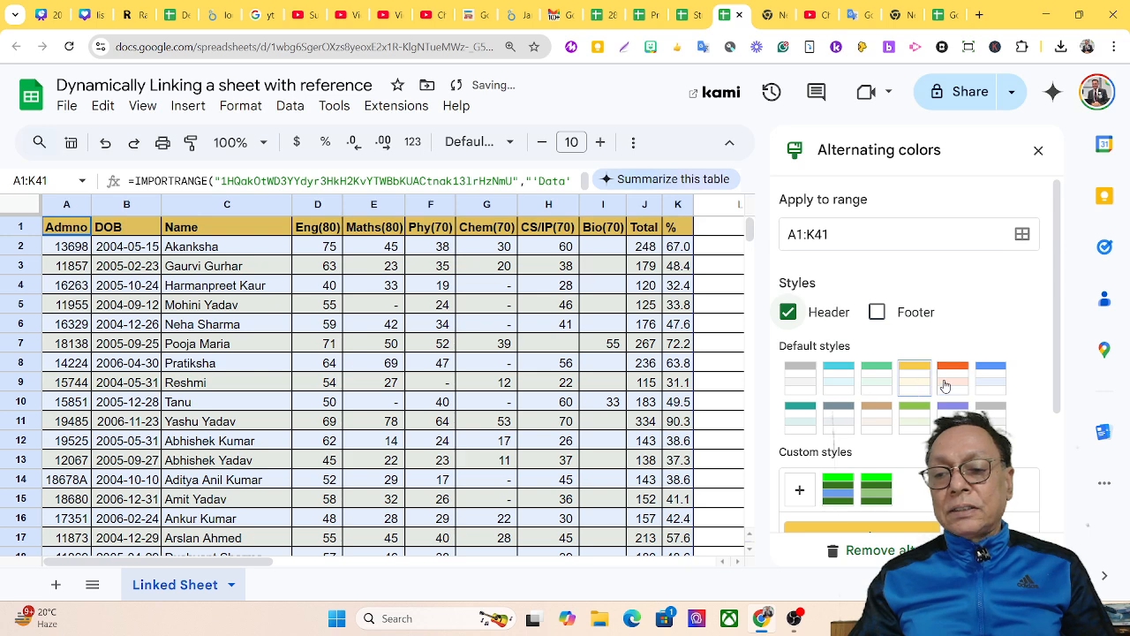
{"action": "left_click", "coordinate": [953, 385]}
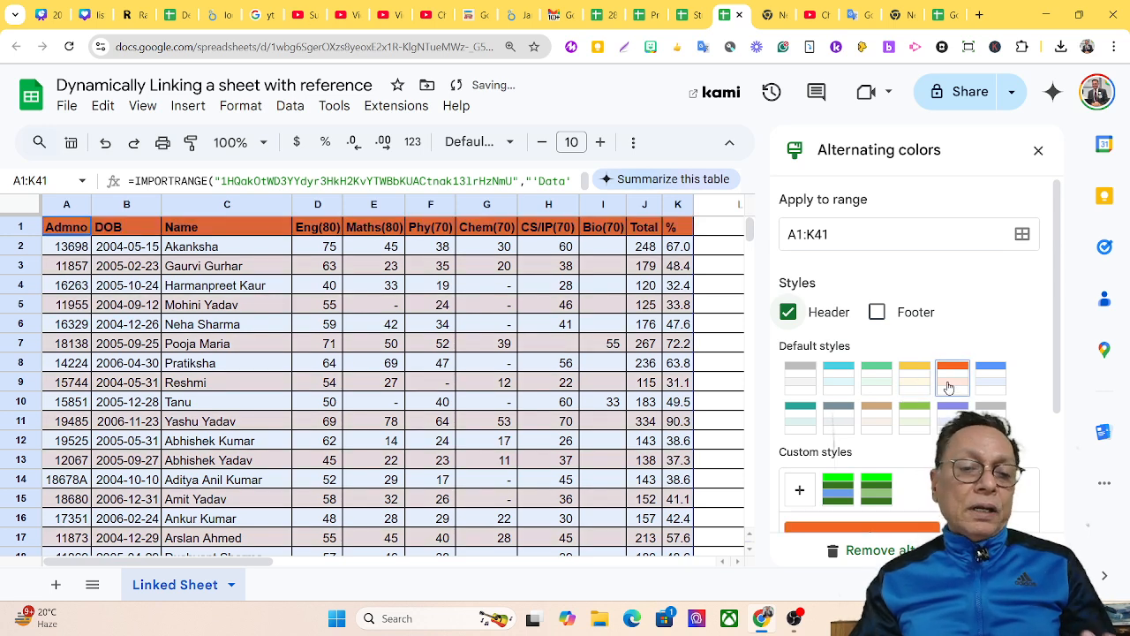
{"action": "left_click", "coordinate": [985, 386]}
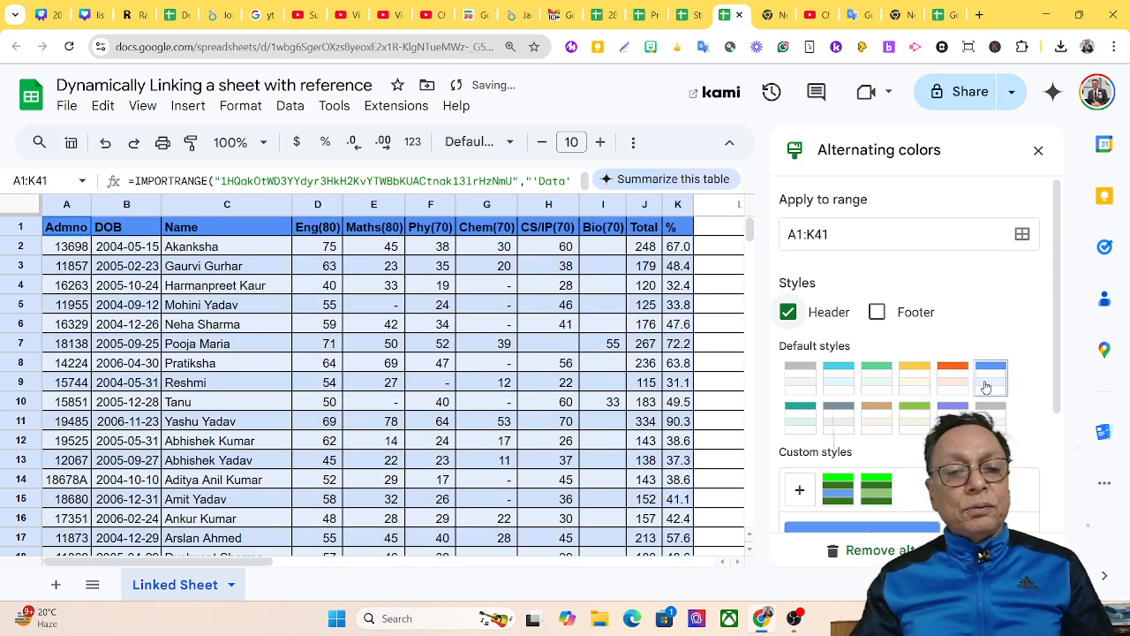
{"action": "left_click", "coordinate": [803, 424]}
{"action": "left_click", "coordinate": [839, 422]}
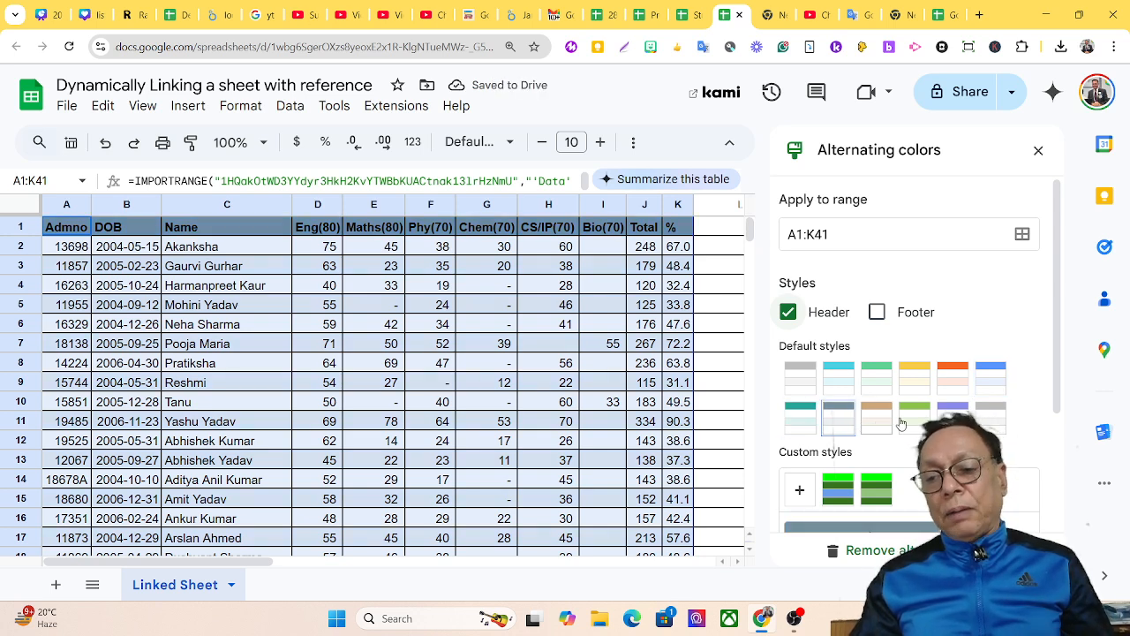
{"action": "left_click", "coordinate": [952, 415]}
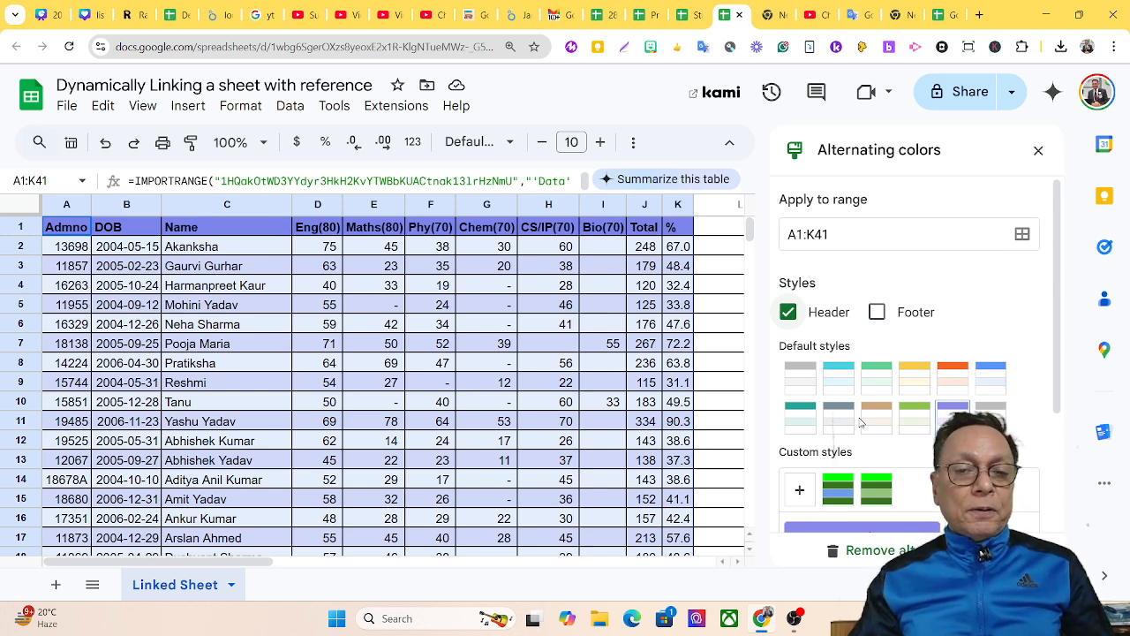
Set the header color of the alternating colors to bright green.
{"action": "scroll", "coordinate": [838, 419], "scroll_direction": "down", "scroll_amount": 2}
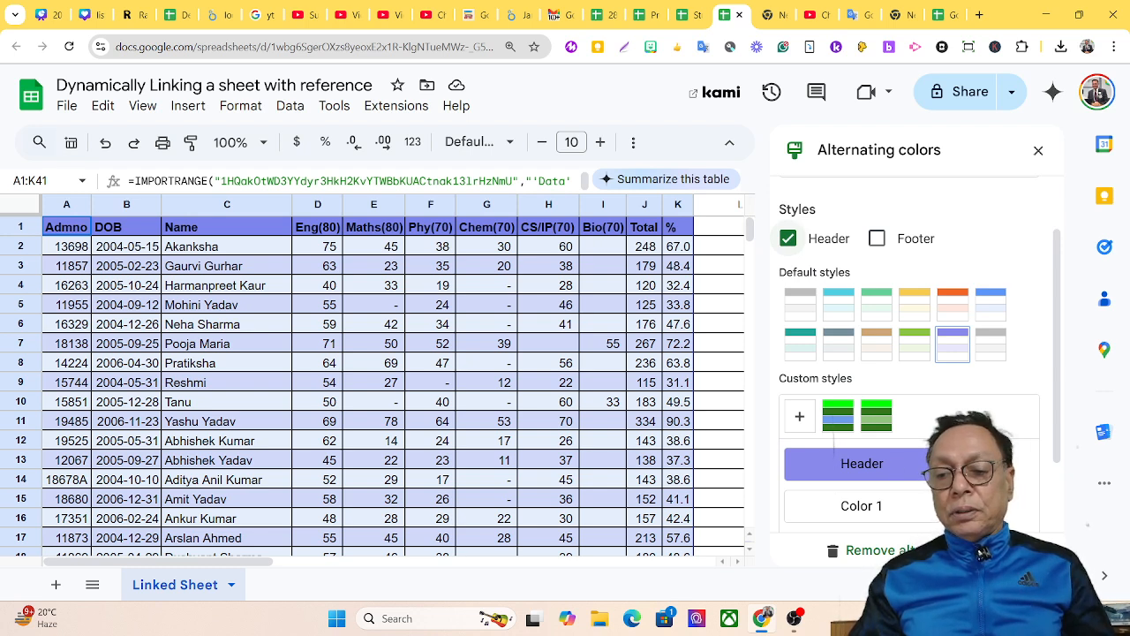
{"action": "left_click", "coordinate": [834, 452]}
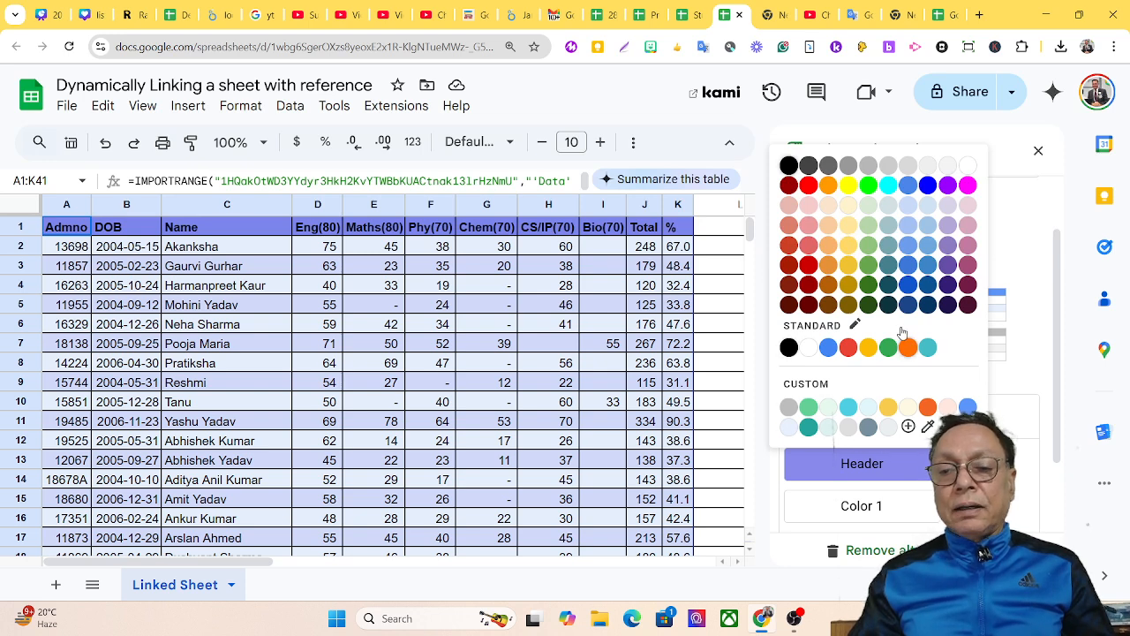
{"action": "left_click", "coordinate": [868, 185]}
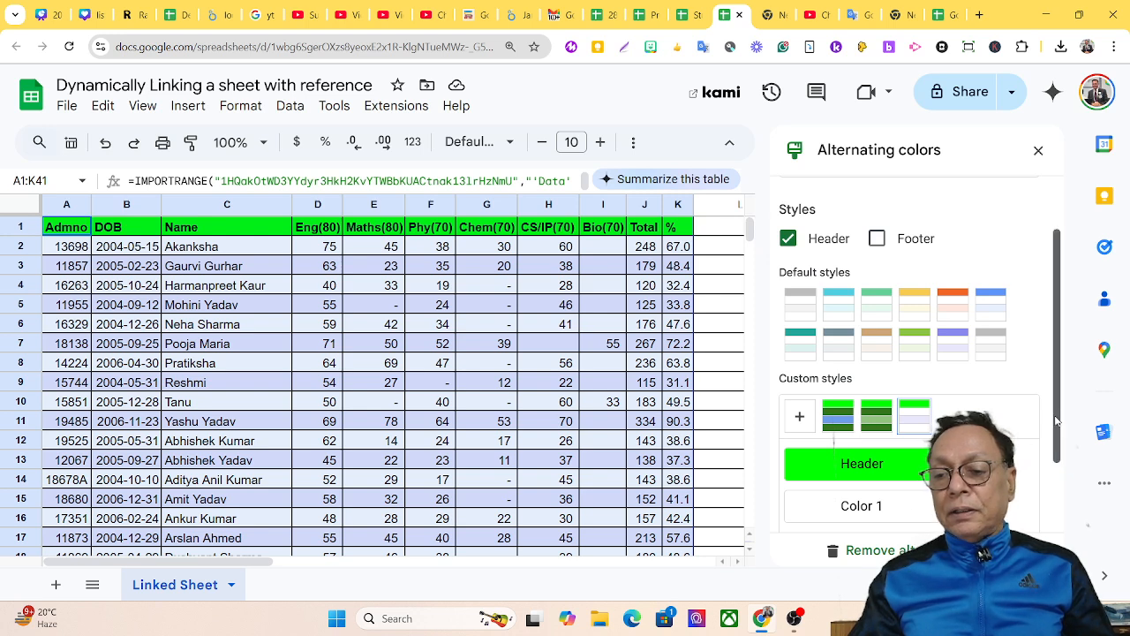
Set alternating row Color 1 to dark green and Color 2 to a medium green, then close the alternating color settings.
{"action": "scroll", "coordinate": [1061, 437], "scroll_direction": "down", "scroll_amount": 1}
{"action": "scroll", "coordinate": [1061, 437], "scroll_direction": "down", "scroll_amount": 2}
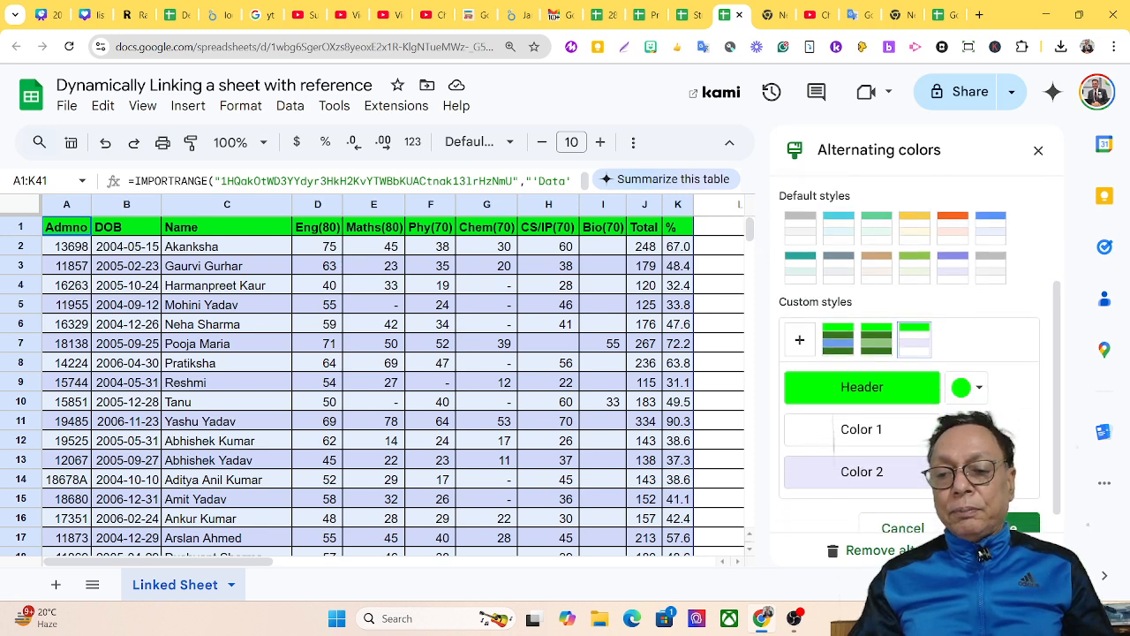
{"action": "left_click", "coordinate": [966, 429]}
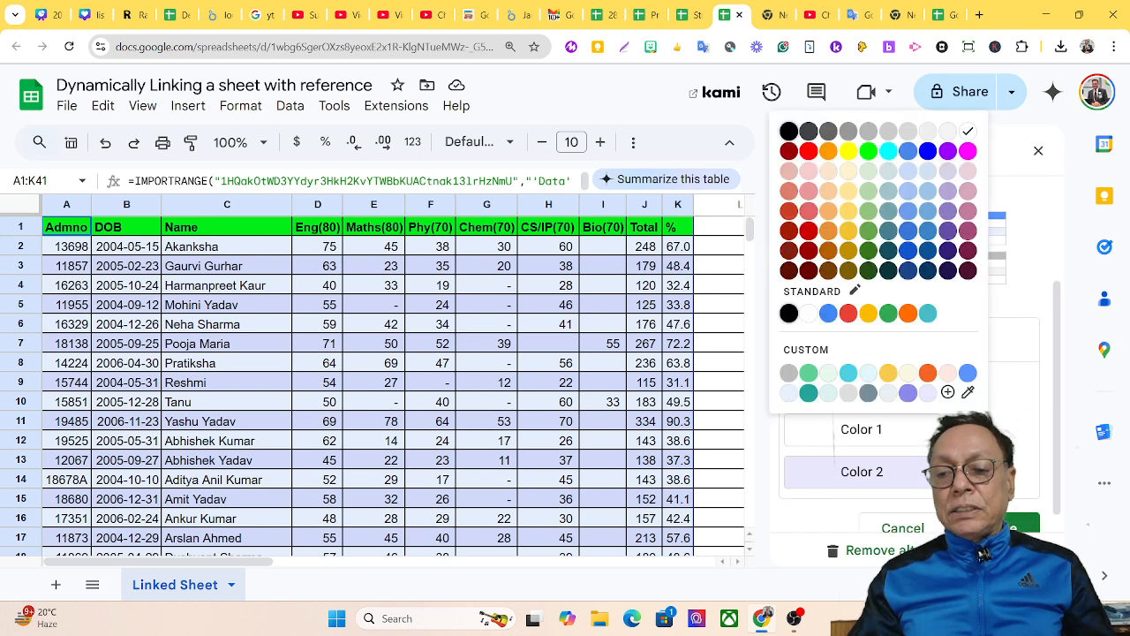
{"action": "left_click", "coordinate": [869, 251]}
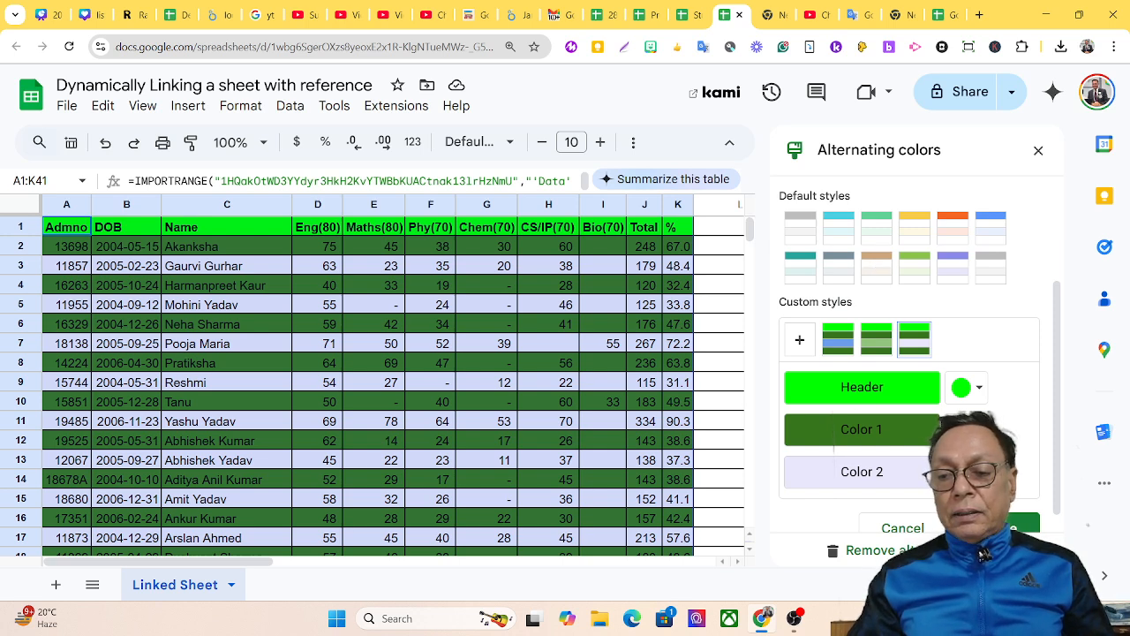
{"action": "left_click", "coordinate": [924, 476]}
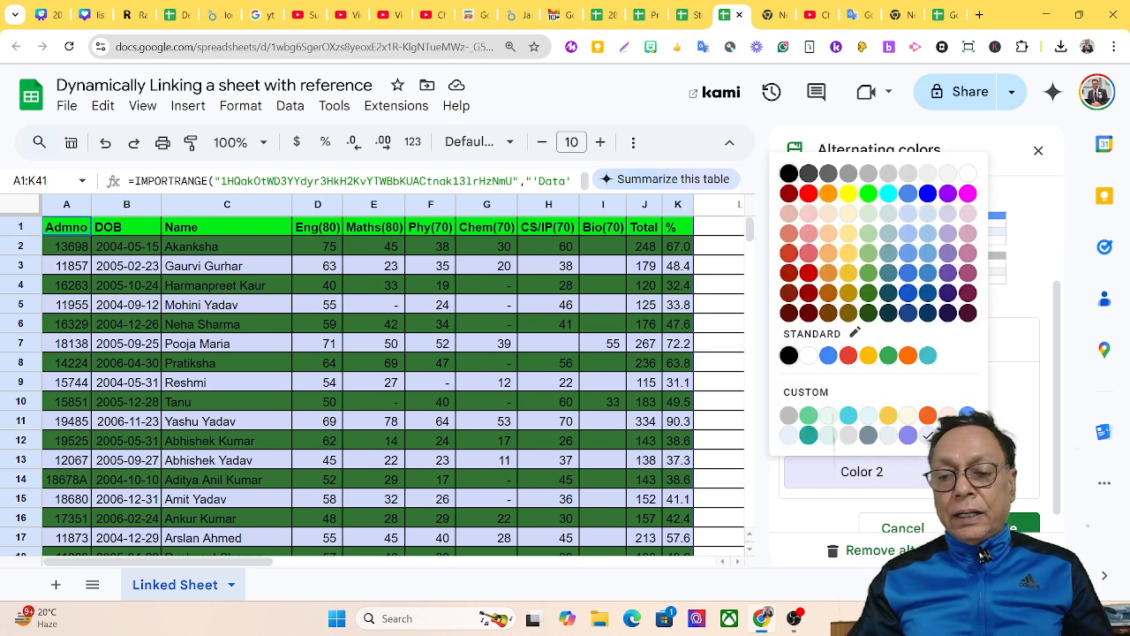
{"action": "left_click", "coordinate": [867, 275]}
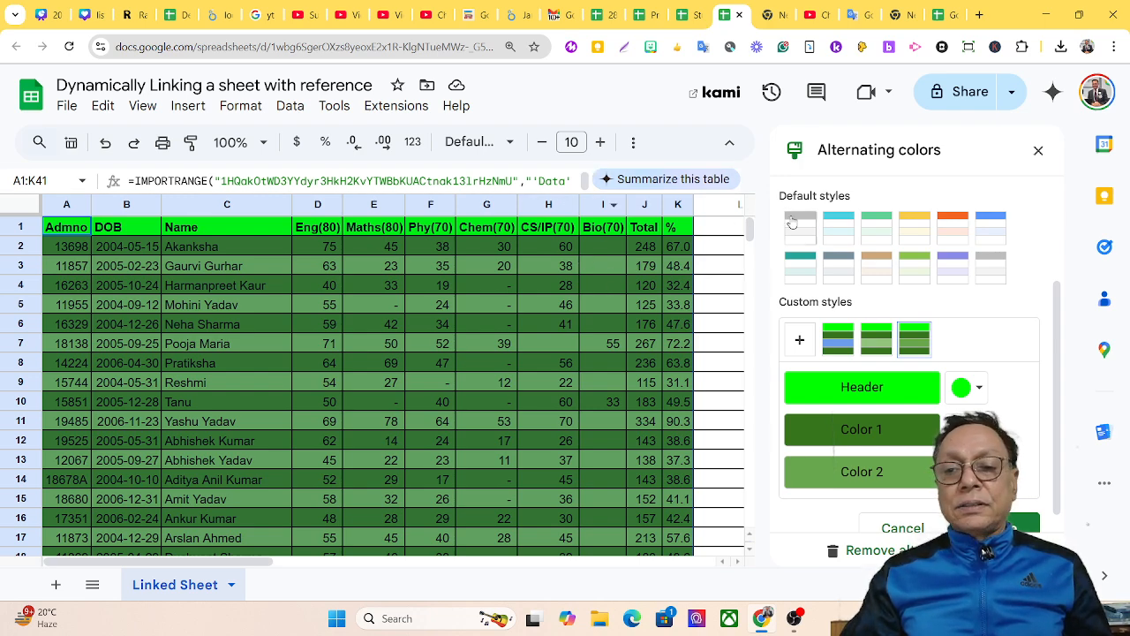
{"action": "scroll", "coordinate": [739, 309], "scroll_direction": "down", "scroll_amount": 5}
{"action": "scroll", "coordinate": [739, 309], "scroll_direction": "up", "scroll_amount": 5}
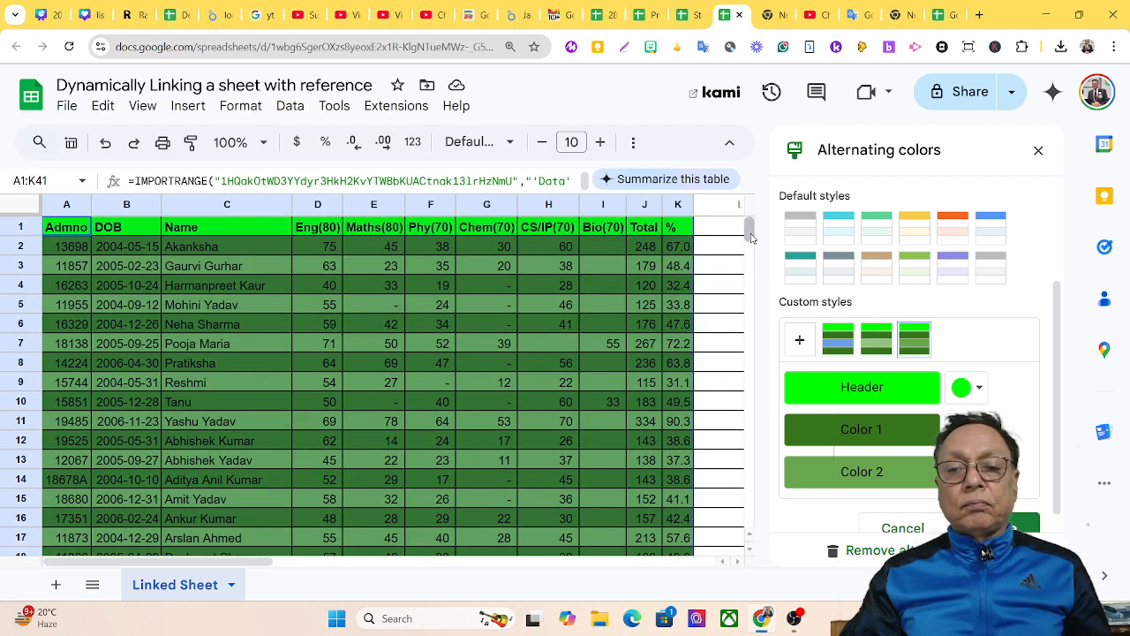
{"action": "left_click_drag", "start_coordinate": [750, 239], "coordinate": [749, 232]}
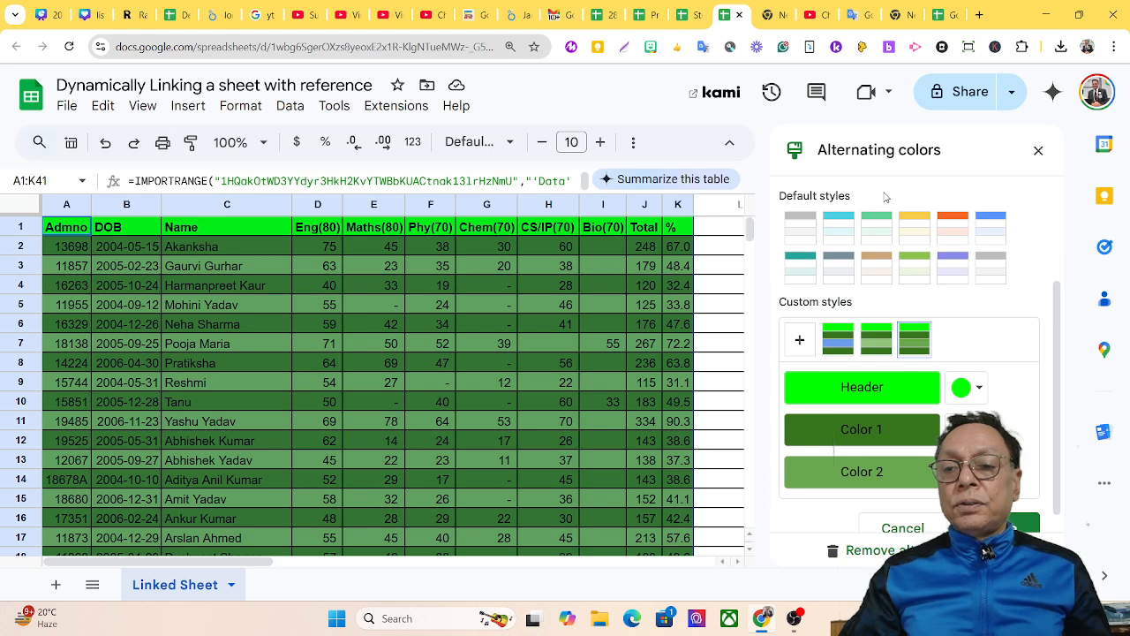
{"action": "left_click", "coordinate": [1038, 152]}
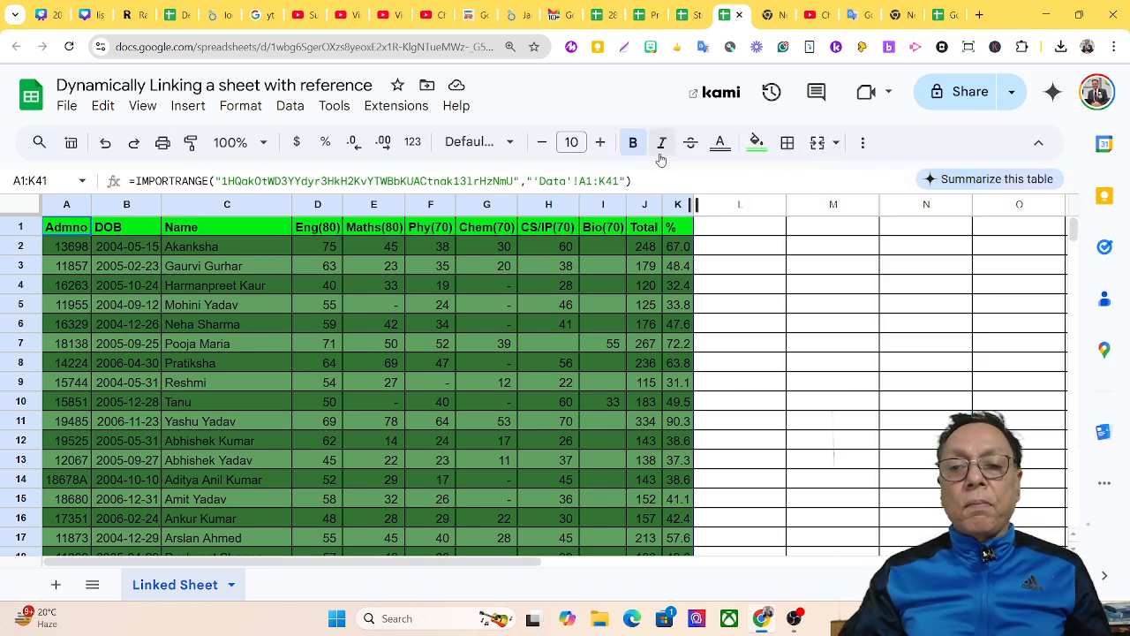
Change the text color of the range A1:K41 to white.
{"action": "left_click", "coordinate": [720, 144]}
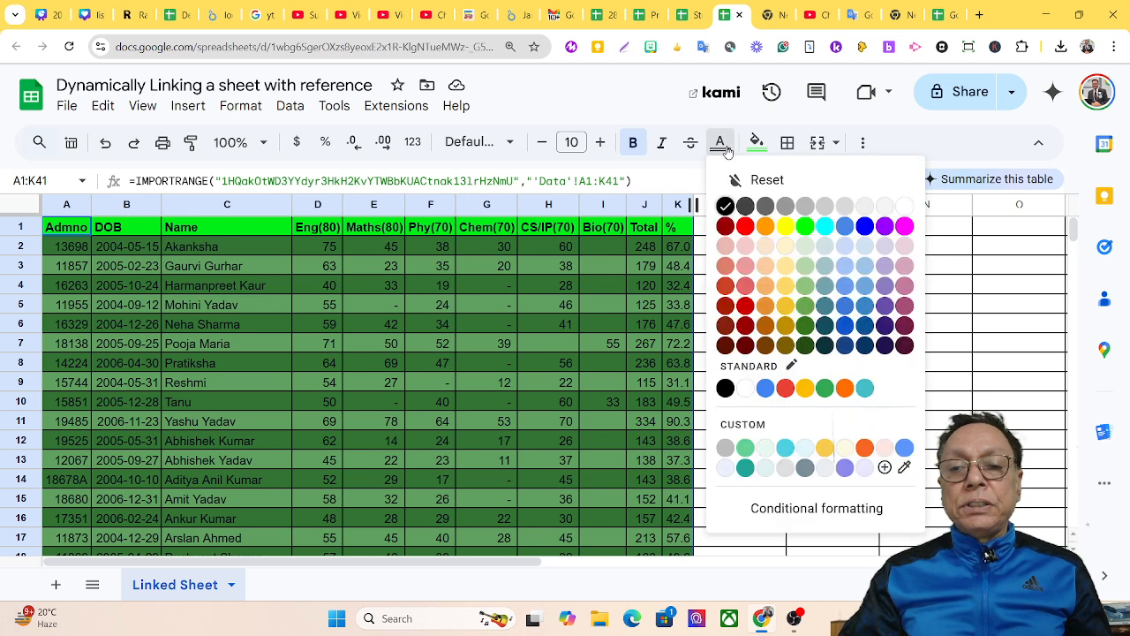
{"action": "left_click", "coordinate": [905, 209]}
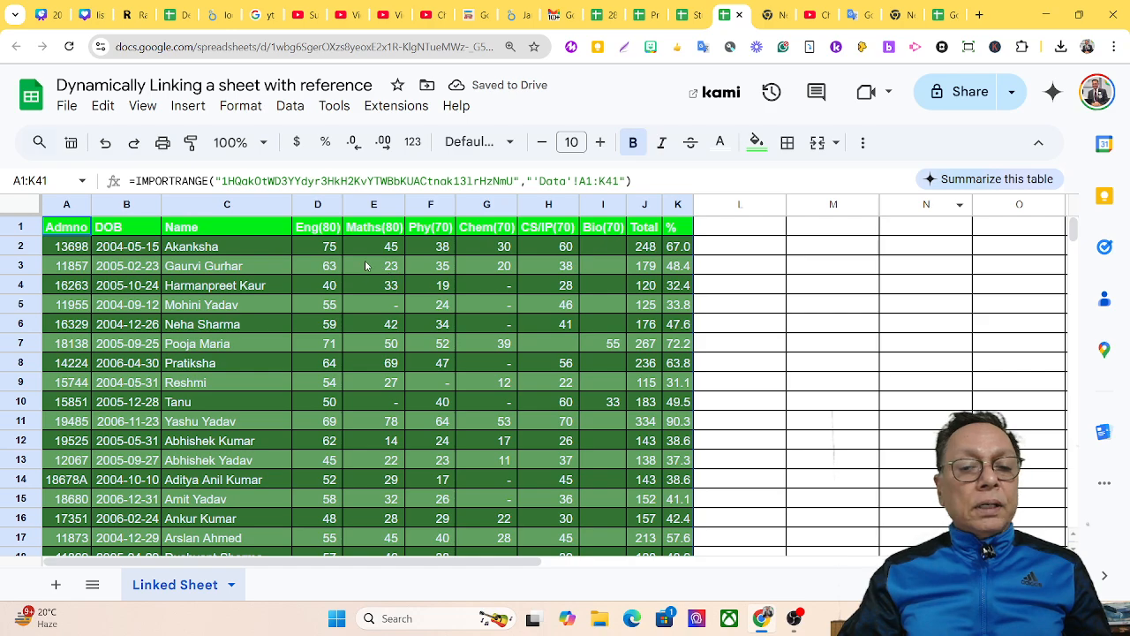
{"action": "scroll", "coordinate": [409, 292], "scroll_direction": "down", "scroll_amount": 1}
{"action": "scroll", "coordinate": [408, 293], "scroll_direction": "down", "scroll_amount": 8}
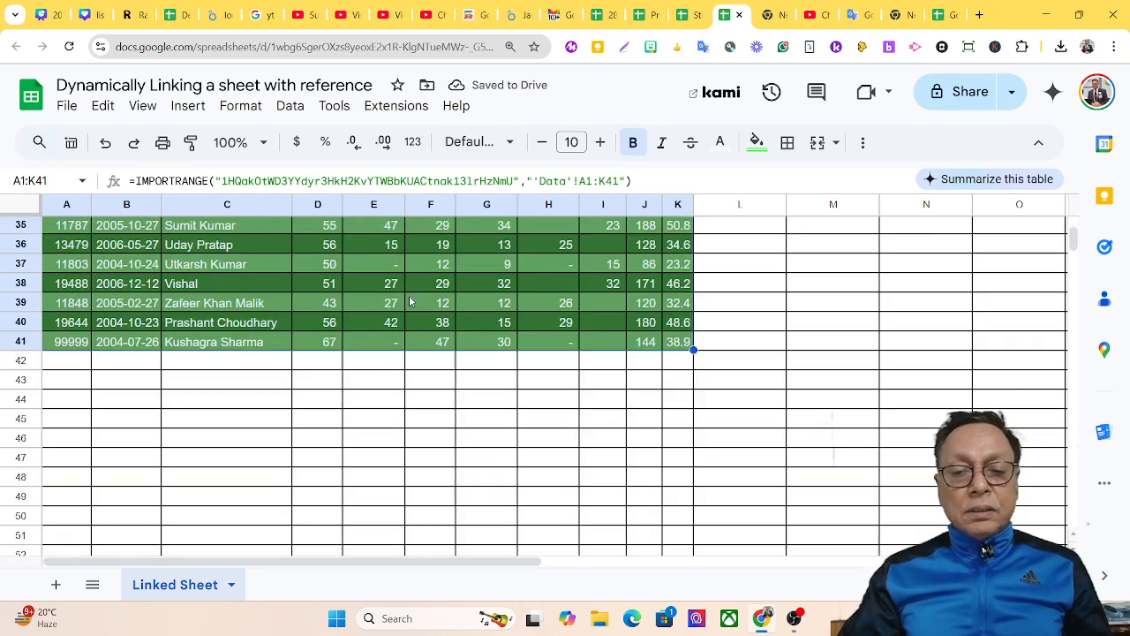
{"action": "scroll", "coordinate": [409, 301], "scroll_direction": "up", "scroll_amount": 10}
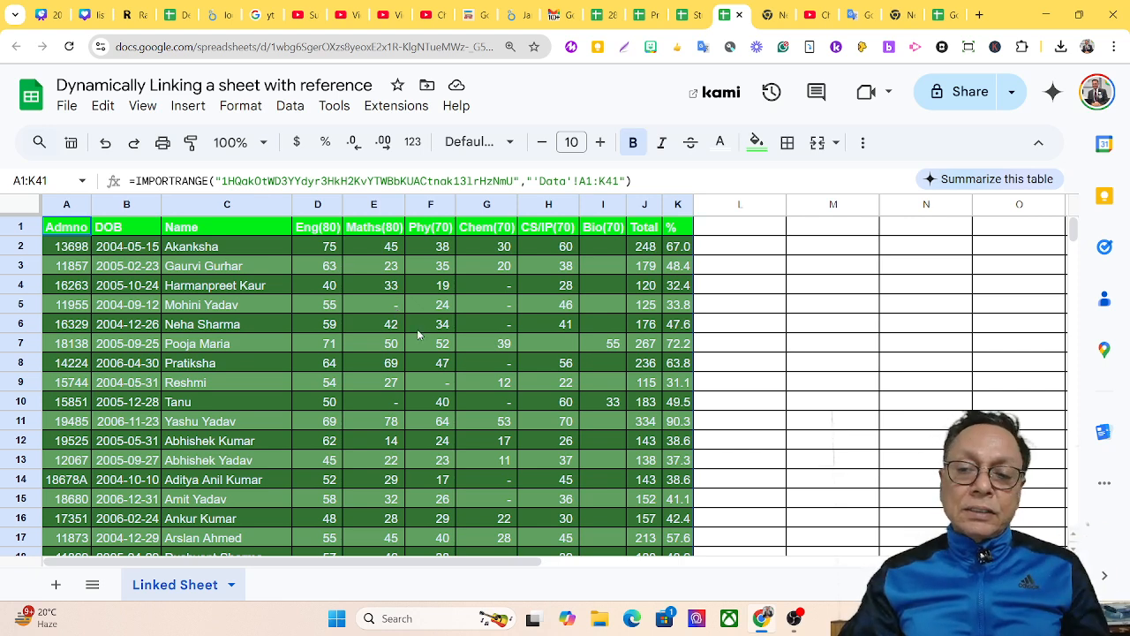
Switch the range's alternating colors to the custom style with a bright green header and dark and light green rows, and confirm it.
{"action": "left_click", "coordinate": [255, 110]}
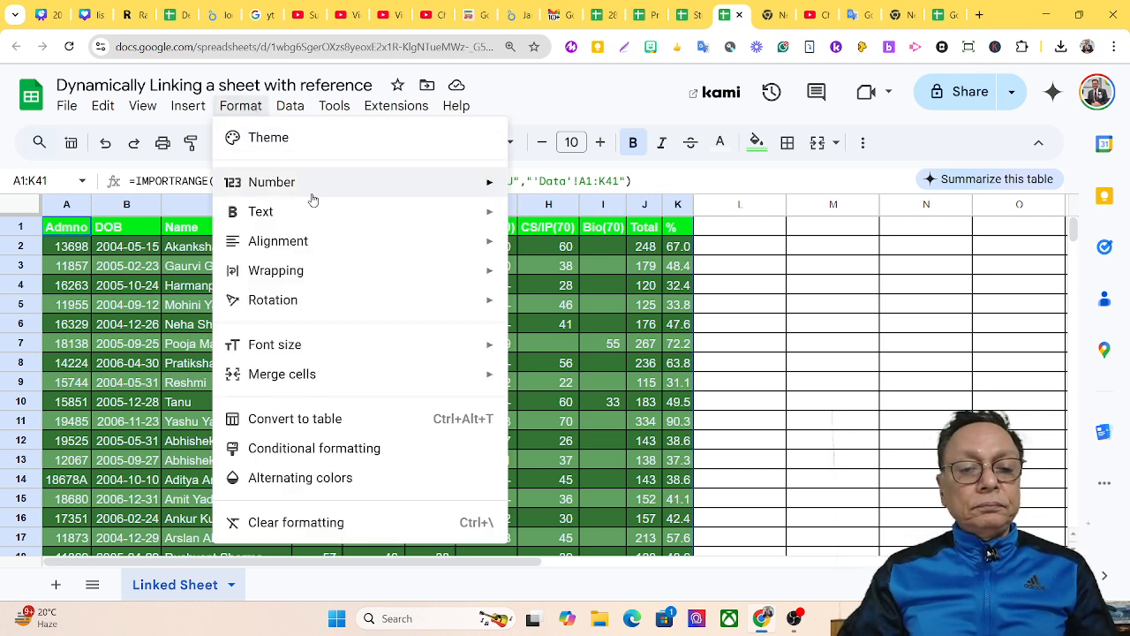
{"action": "left_click", "coordinate": [370, 491]}
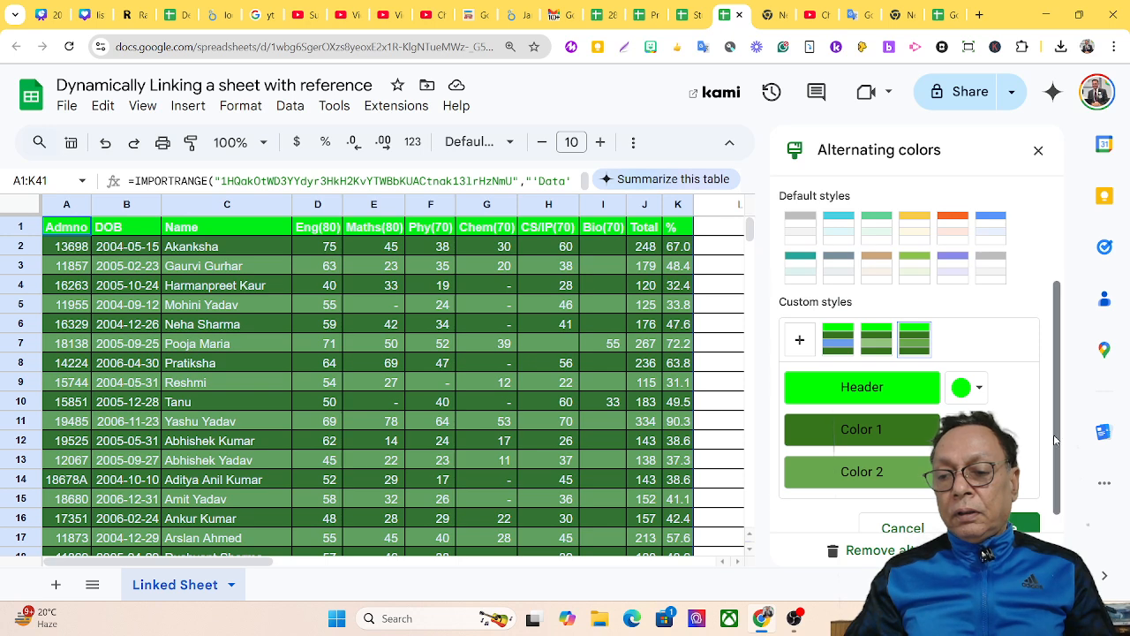
{"action": "scroll", "coordinate": [1040, 450], "scroll_direction": "down", "scroll_amount": 1}
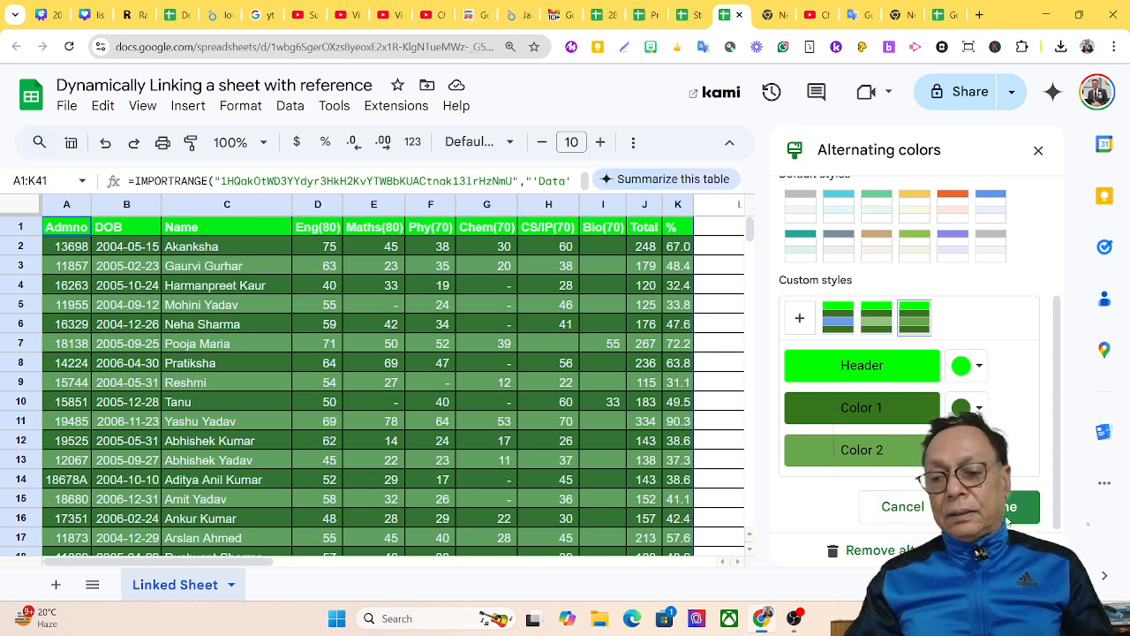
{"action": "left_click", "coordinate": [846, 328]}
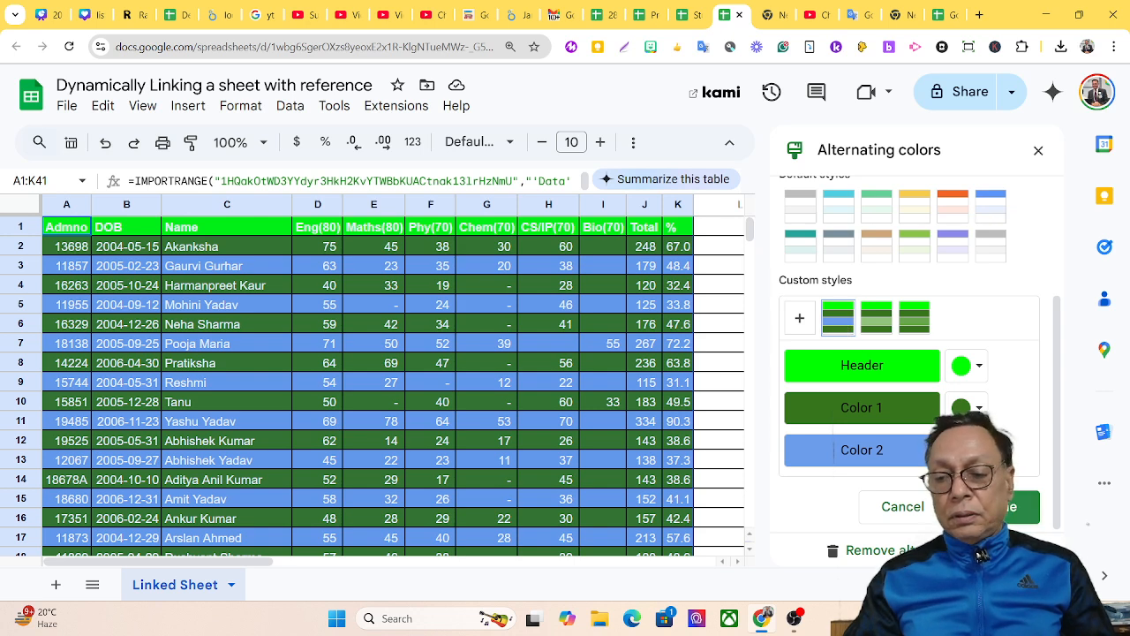
{"action": "left_click", "coordinate": [874, 318]}
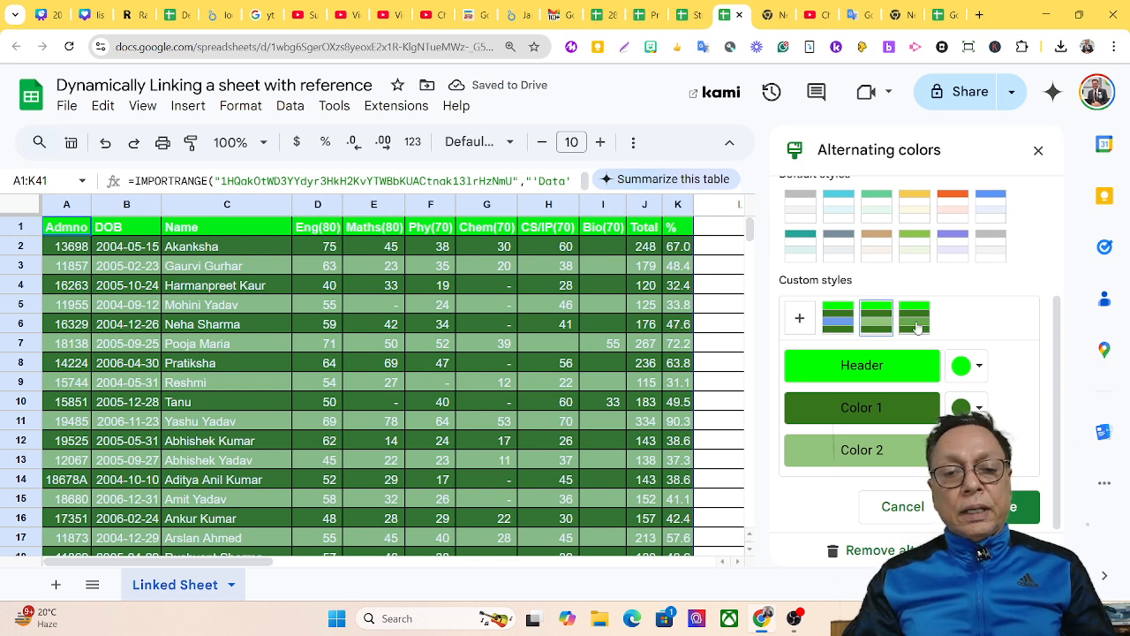
{"action": "left_click", "coordinate": [917, 327]}
{"action": "left_click", "coordinate": [881, 326]}
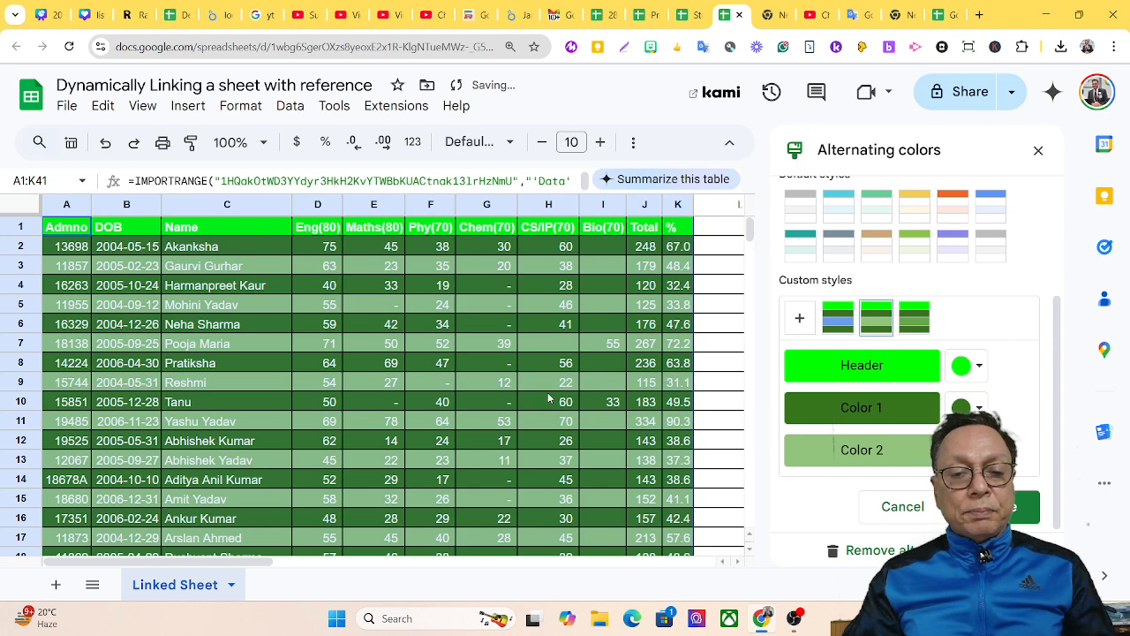
{"action": "scroll", "coordinate": [547, 399], "scroll_direction": "down", "scroll_amount": 6}
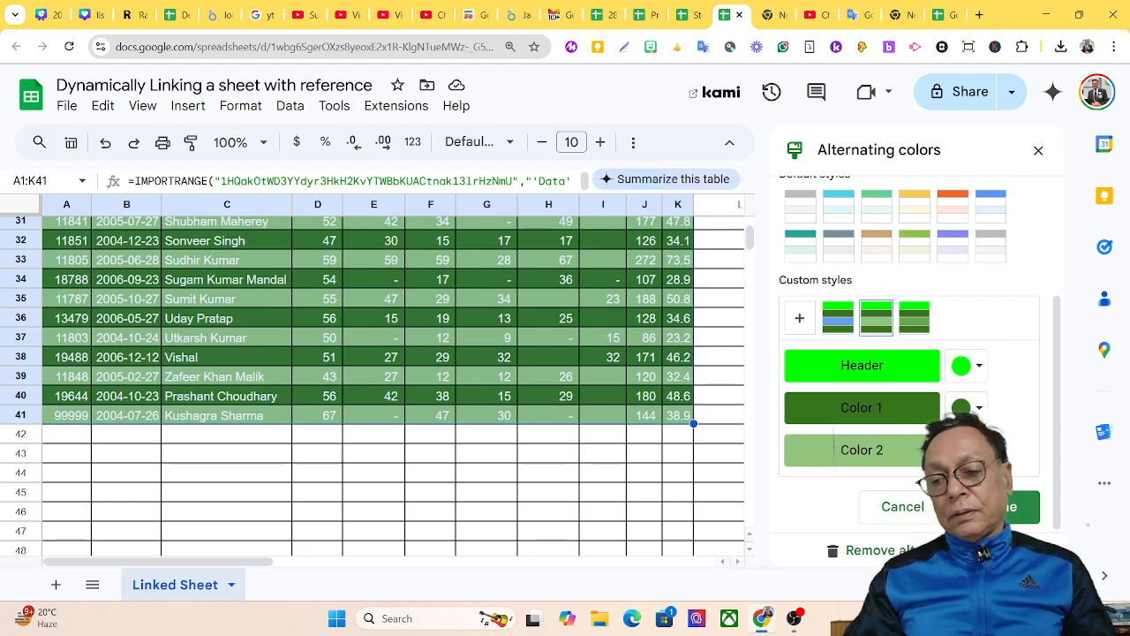
{"action": "left_click", "coordinate": [1013, 506]}
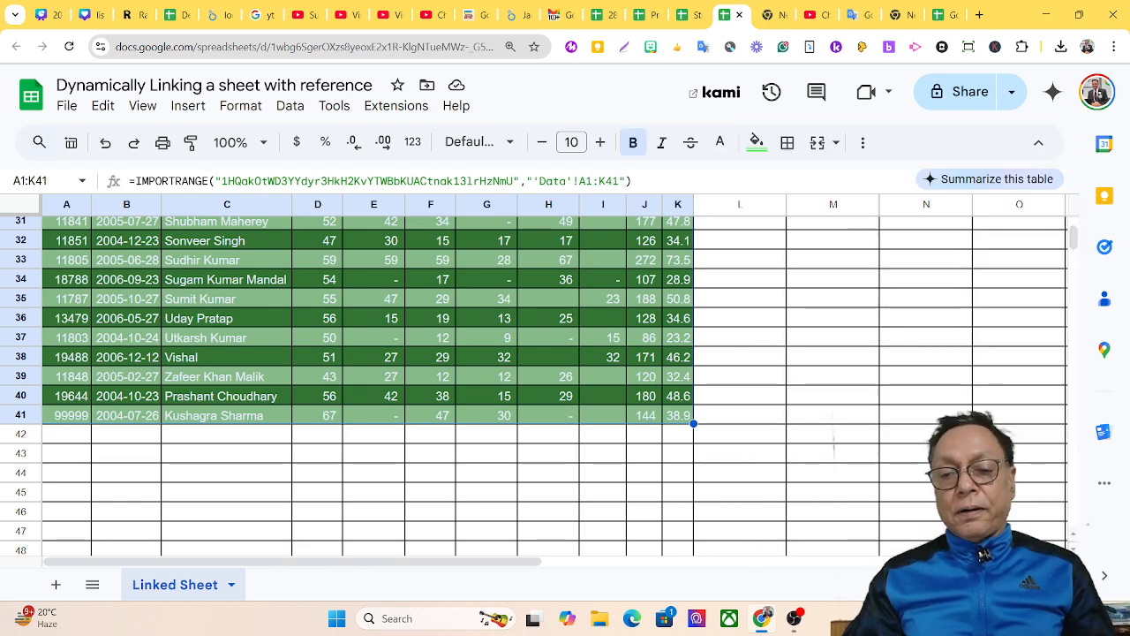
{"action": "scroll", "coordinate": [802, 459], "scroll_direction": "up", "scroll_amount": 6}
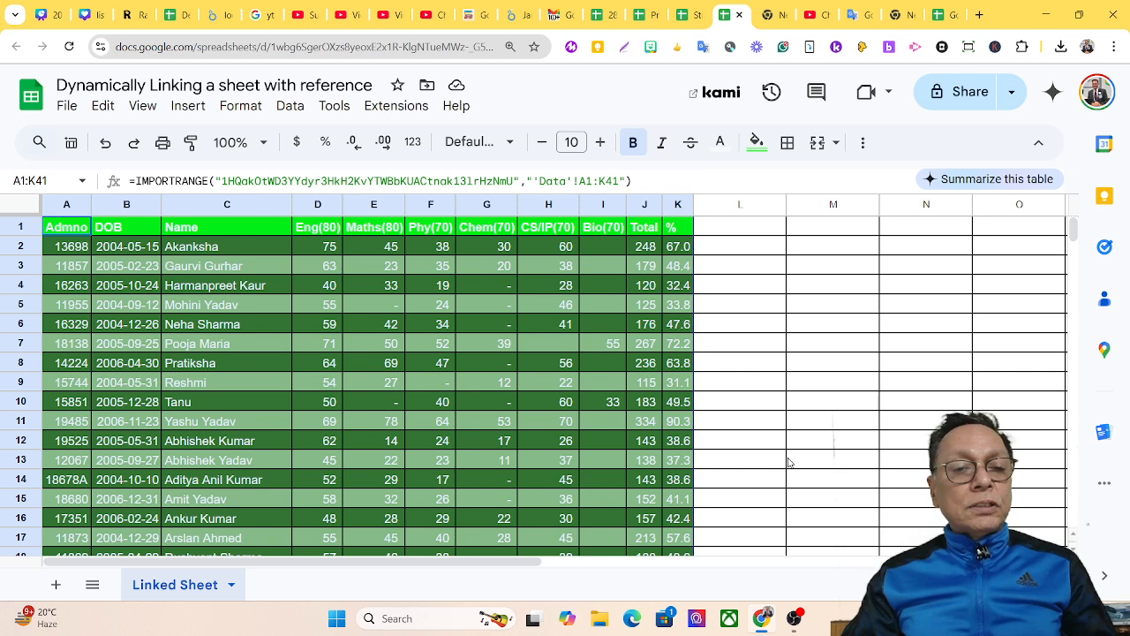